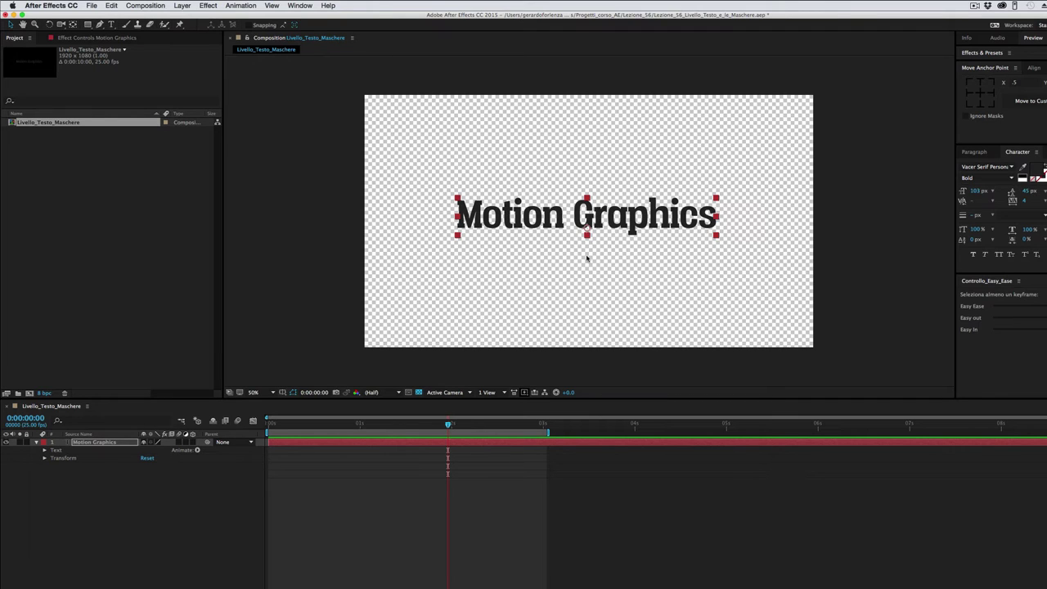
Draw a rectangular Mask 1 around the 'Motion Graphics' words with the Rectangle Tool
left_click(112, 441)
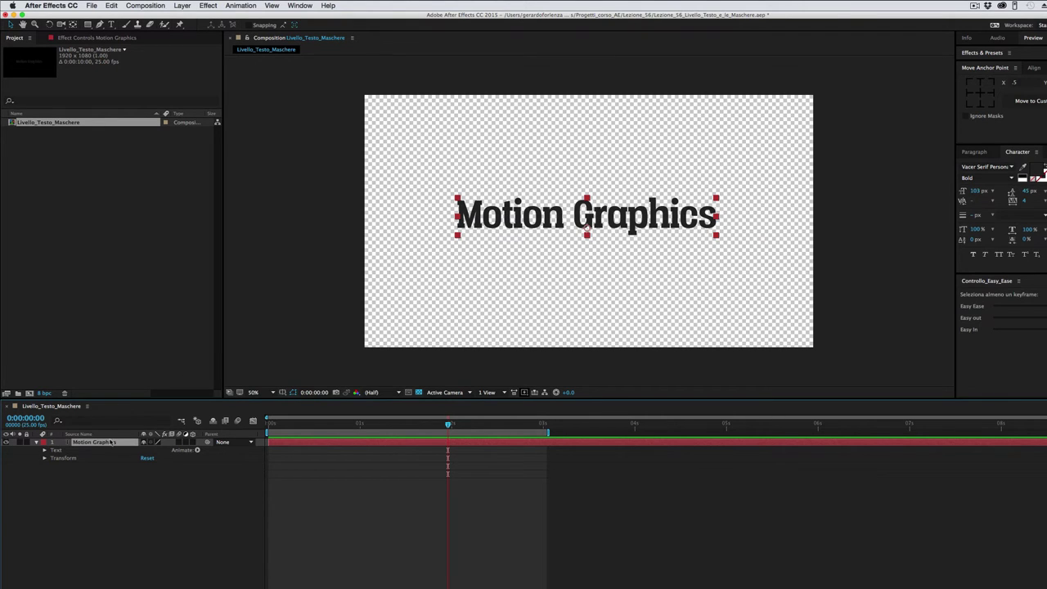
left_click(88, 26)
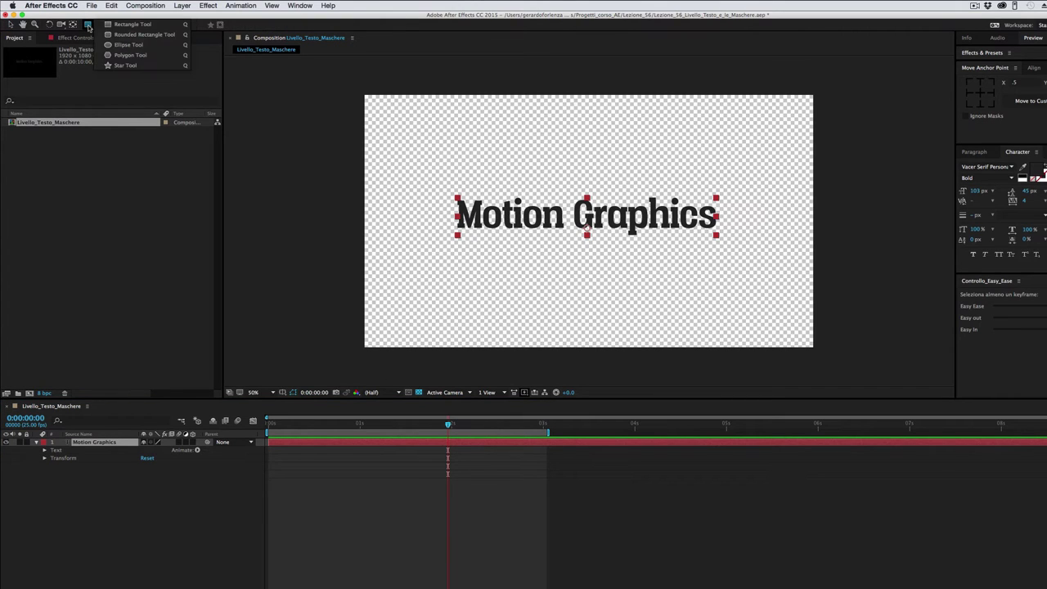
left_click(125, 25)
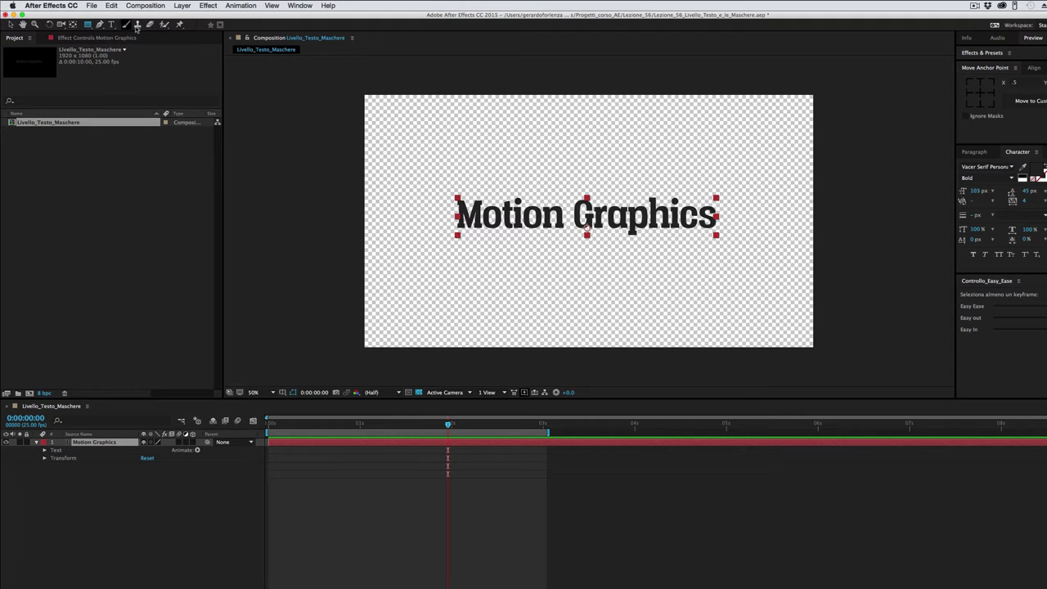
left_click_drag(431, 173, 741, 248)
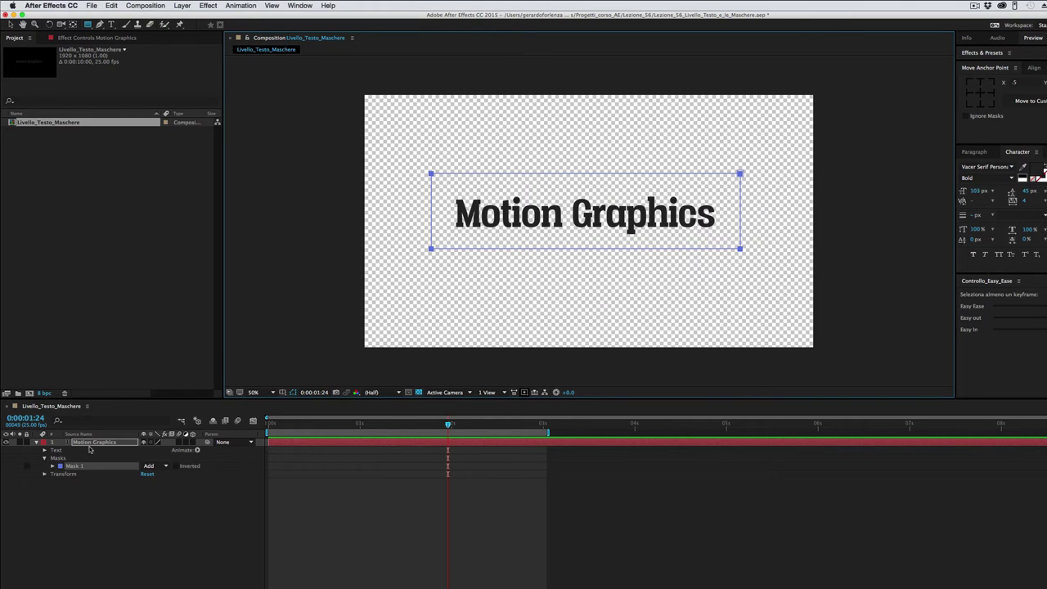
Add Animator 1 with a Position property to the text, then expand the layer's Transform properties
left_click(57, 450)
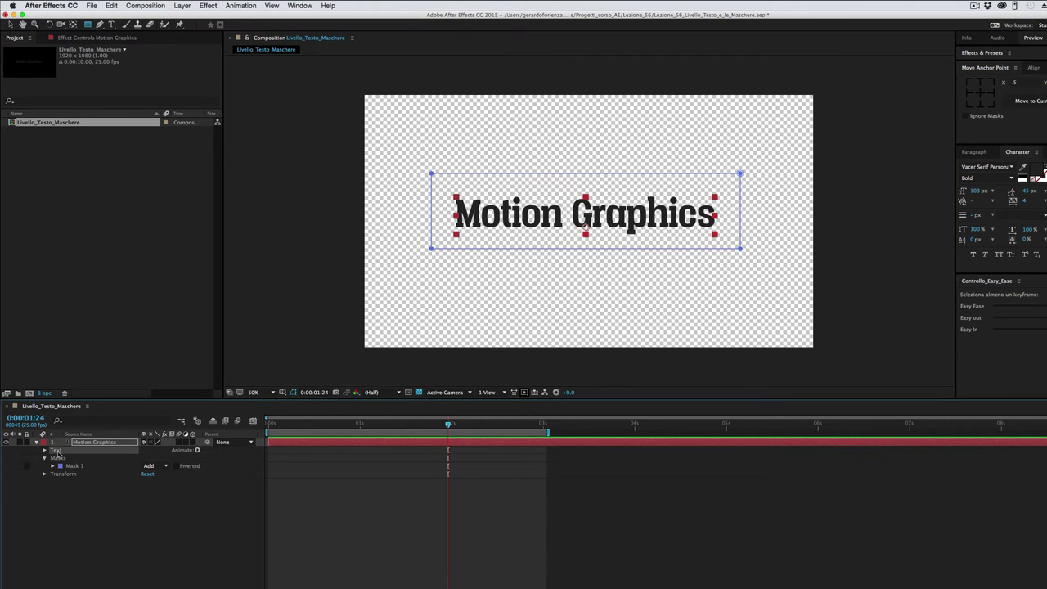
left_click(197, 450)
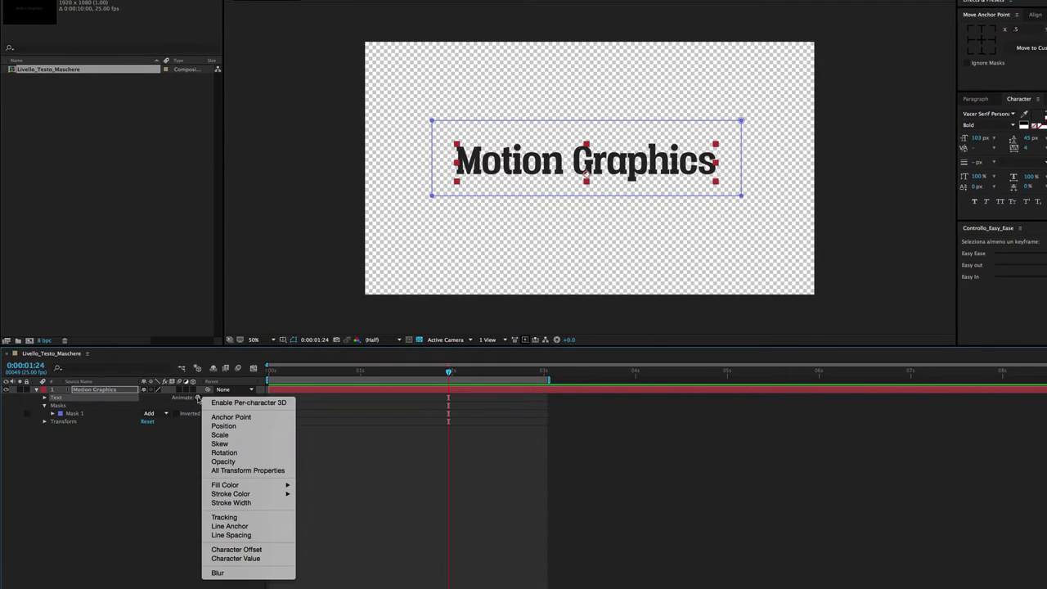
left_click(238, 427)
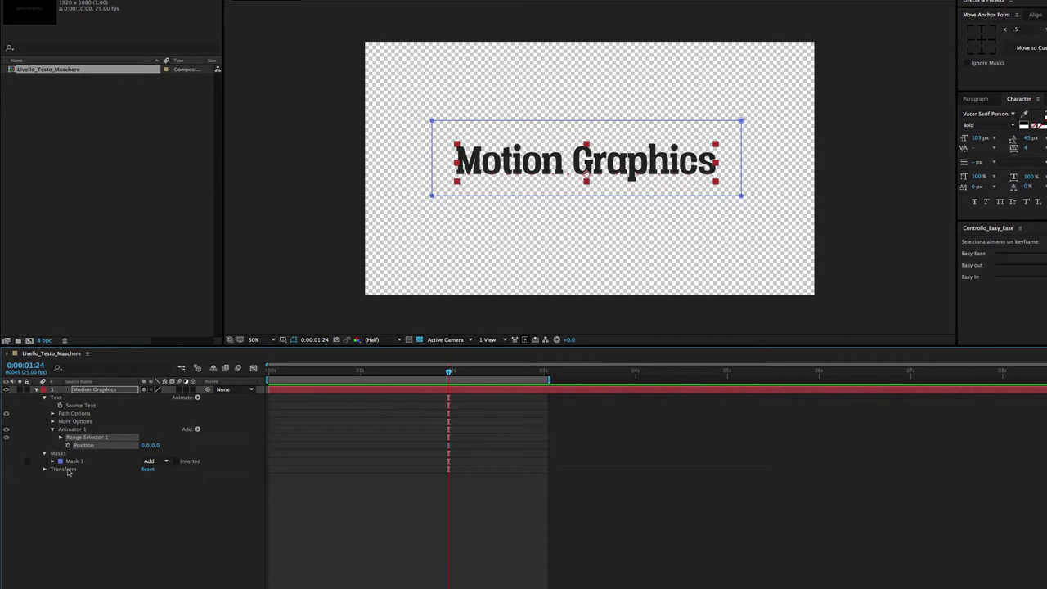
left_click(45, 470)
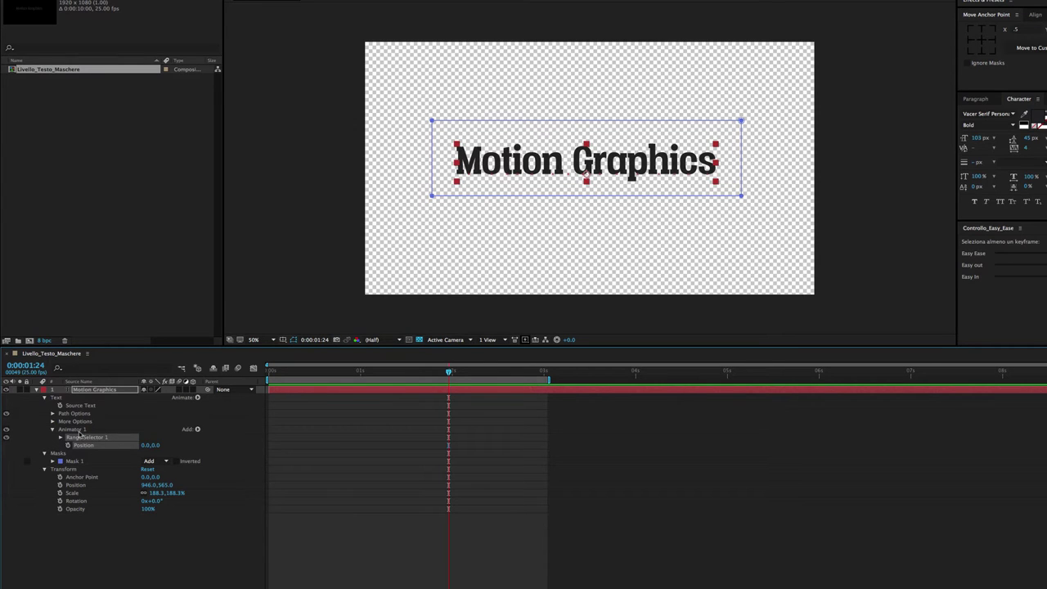
Set Transform Position Y to 590 and Animator 1 Position Y to 160
left_click(80, 488)
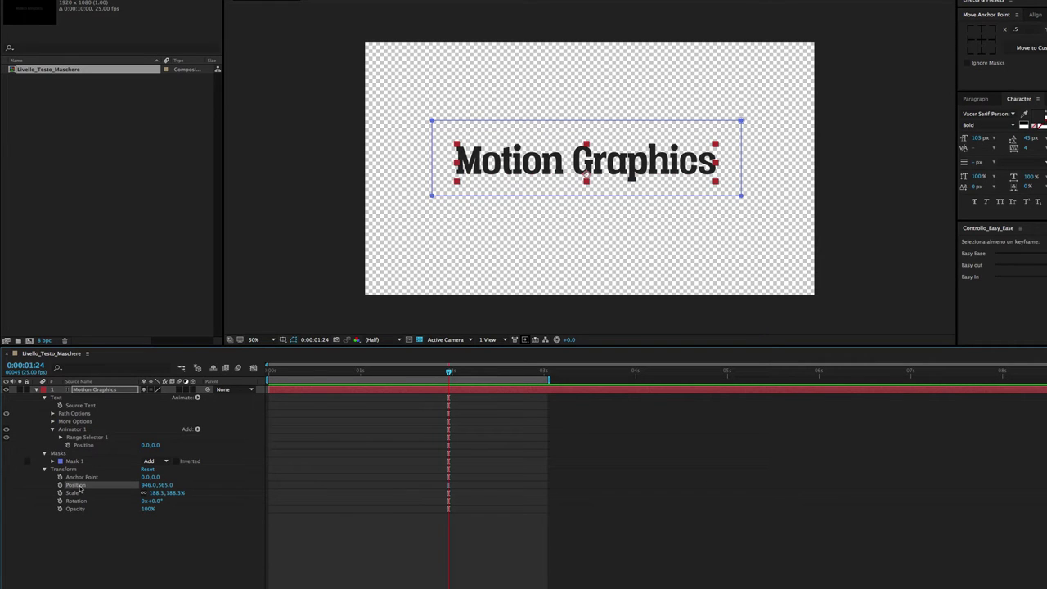
mouse_move(162, 485)
left_mouse_down()
mouse_move(219, 488)
mouse_move(83, 486)
mouse_move(176, 486)
left_mouse_up()
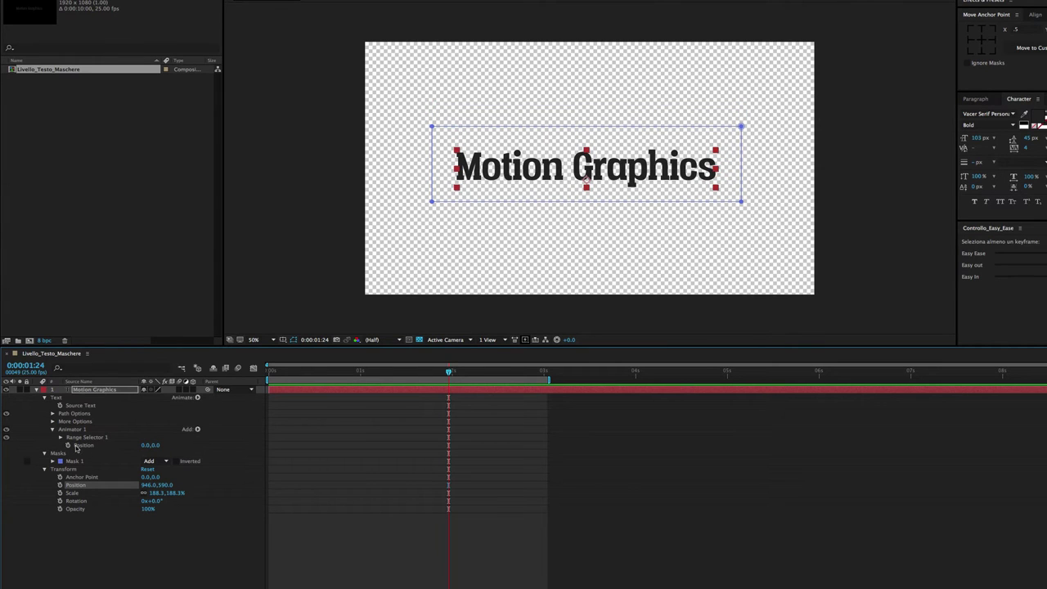
left_click_drag(155, 445, 235, 446)
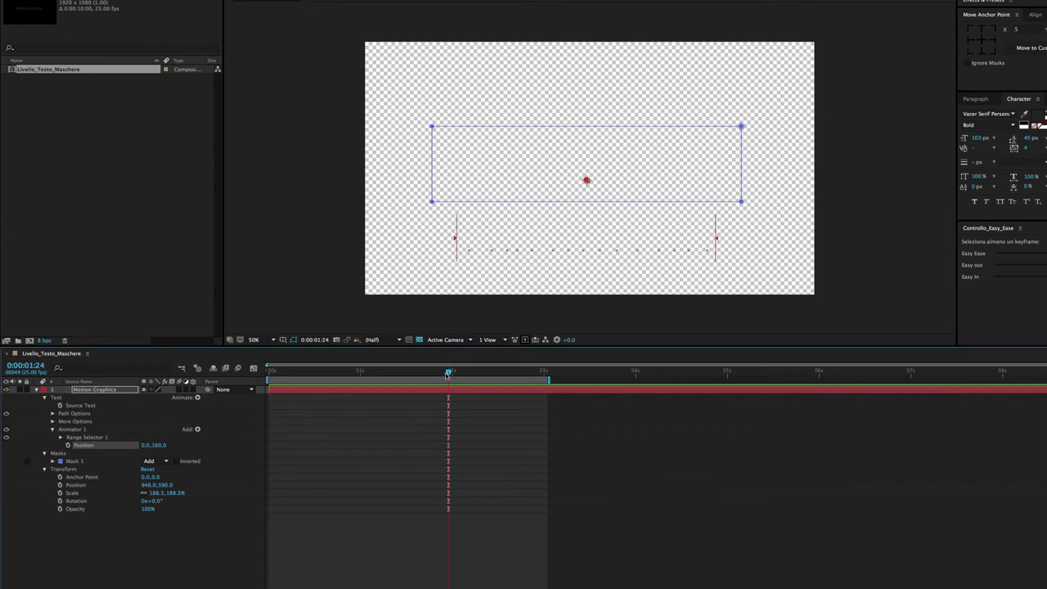
Keyframe Animator 1 Position from 0,160 at frame 0 to 0,2 at 0:00:01:01
left_click_drag(448, 374, 259, 381)
left_click(68, 445)
left_click_drag(288, 374, 364, 374)
left_click_drag(160, 446, 97, 446)
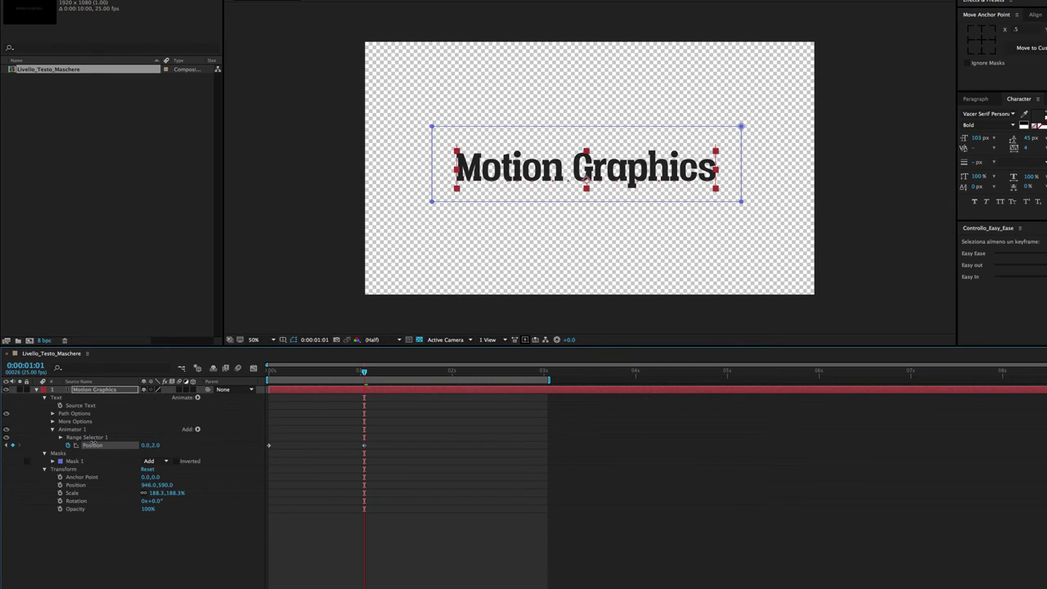
End the work area at 2 seconds and play a preview of the rise
left_click(459, 373)
key("n")
key("space")
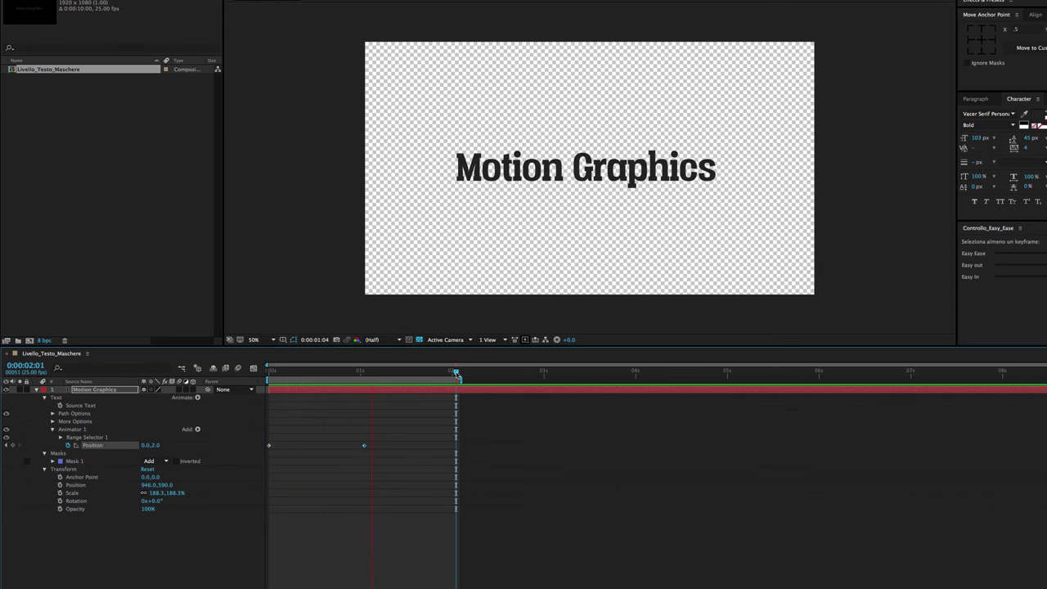
Remove Animator 1's Position keyframes, enable motion blur, and expand Range Selector 1
key("space")
left_click_drag(456, 373, 364, 373)
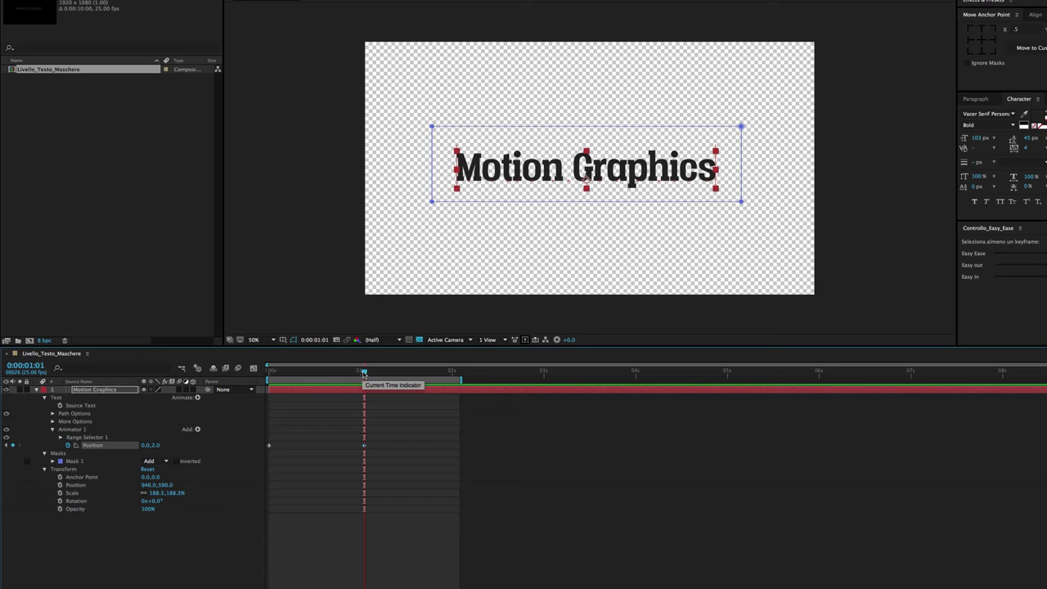
left_click_drag(364, 372, 268, 372)
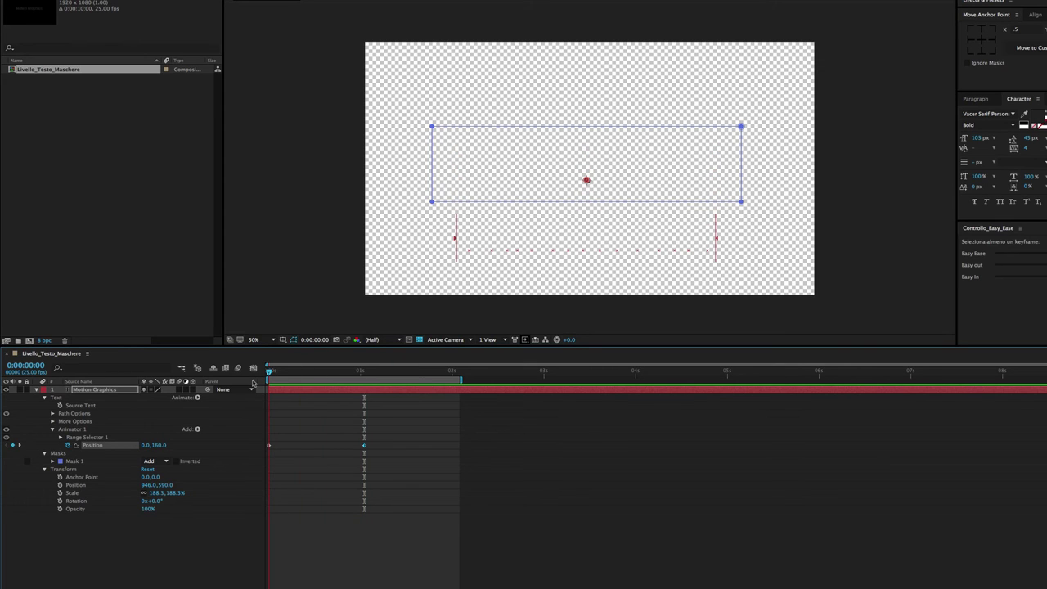
left_click(68, 446)
left_click(237, 368)
left_click(59, 438)
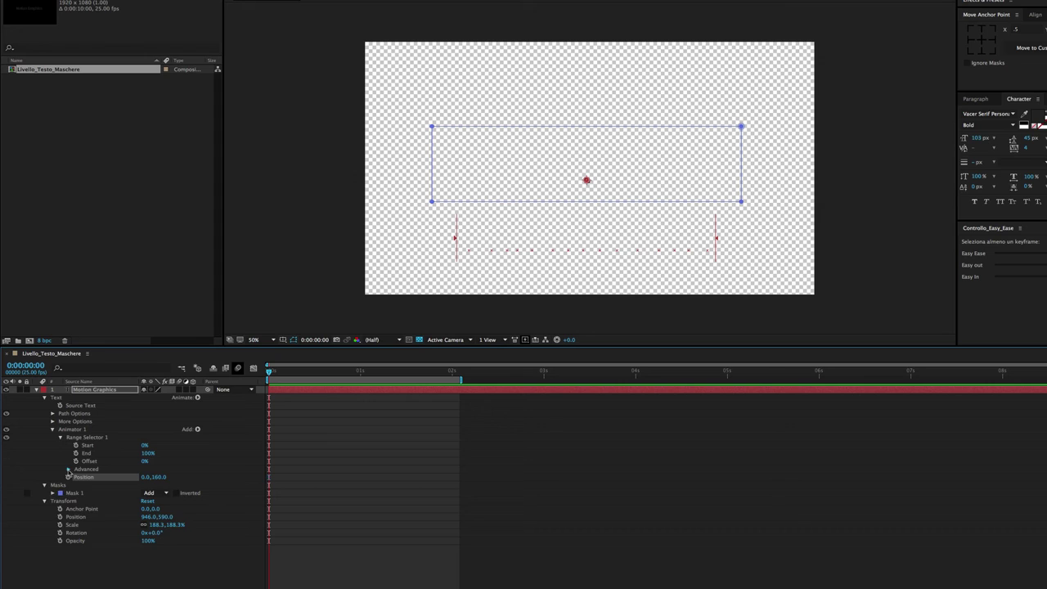
Set Range Selector 1's Advanced Shape to Ramp Up and its Start to 51%
left_click(69, 470)
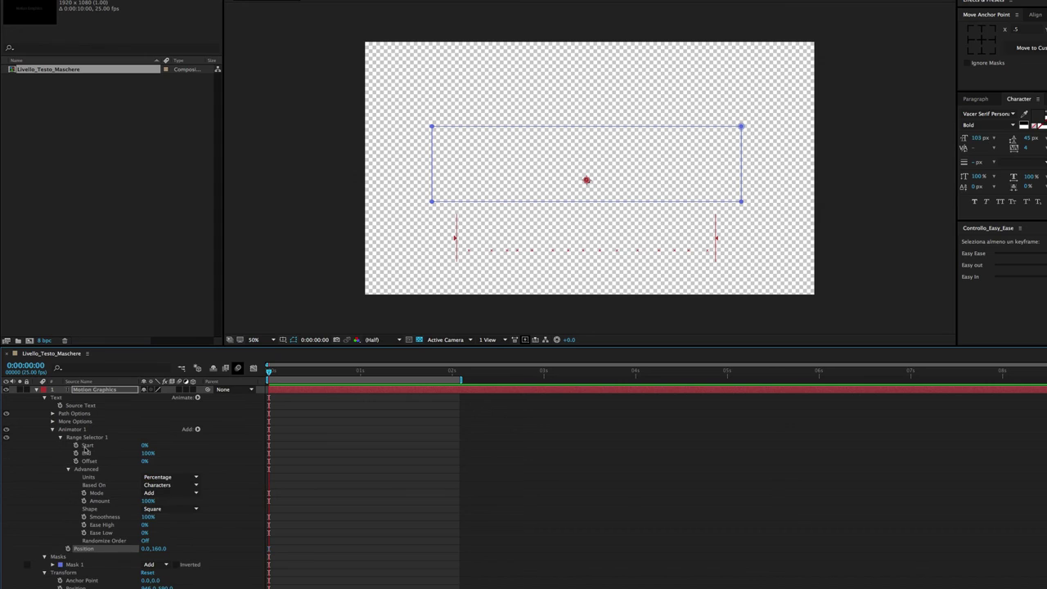
left_click(169, 510)
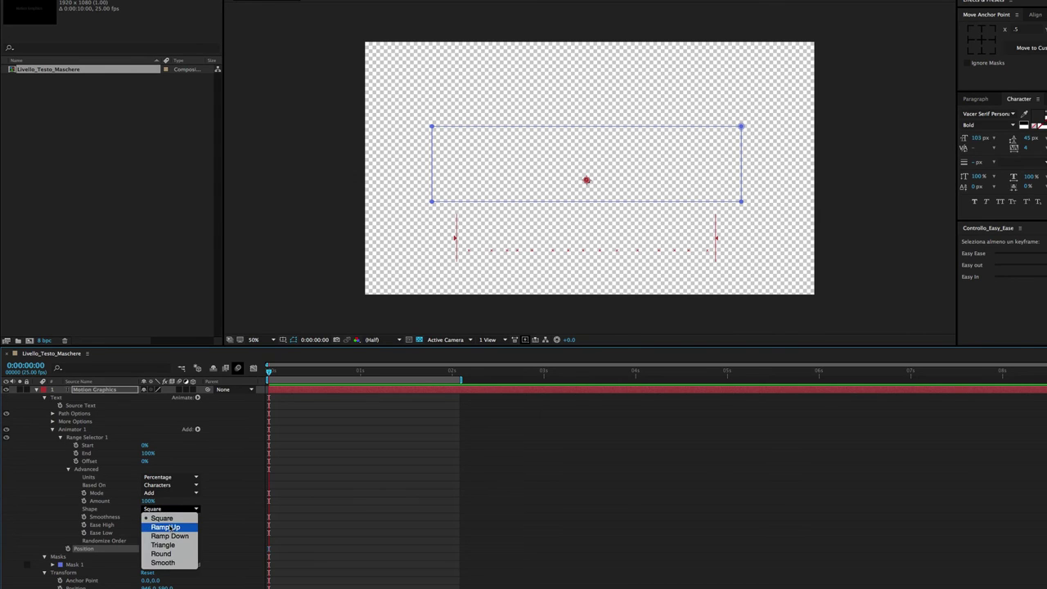
left_click(167, 528)
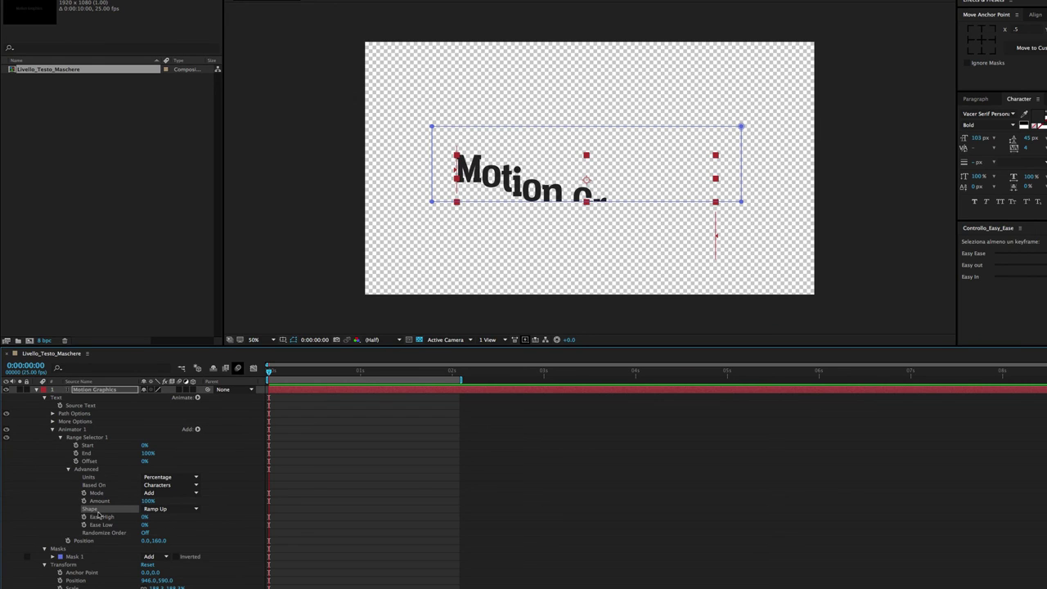
left_click_drag(144, 448, 145, 446)
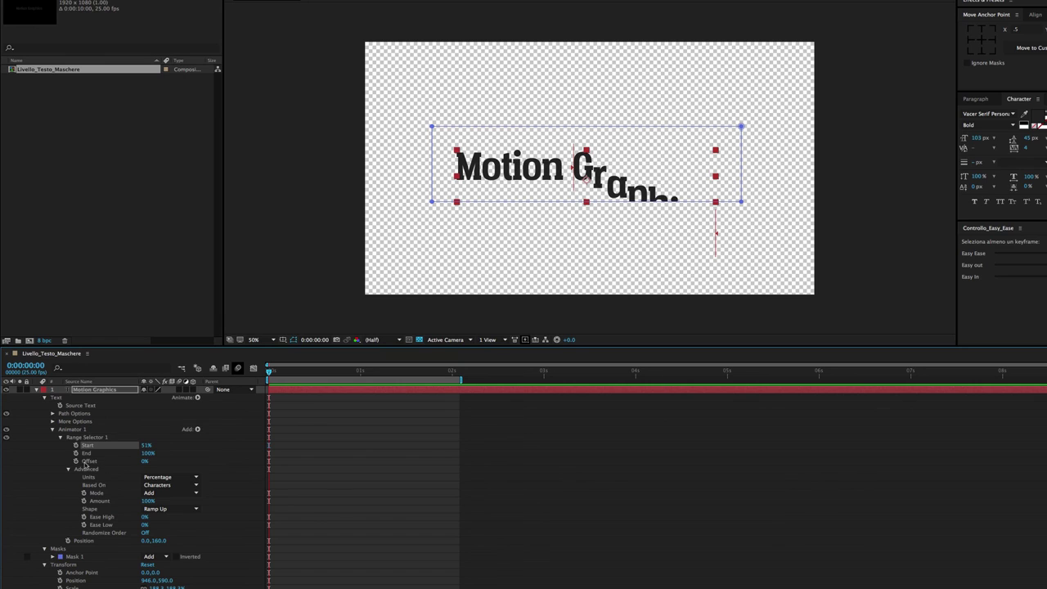
Keyframe the range selector Offset from -100% at 0s to 100% at 0:00:01:14
left_click_drag(145, 462, 58, 467)
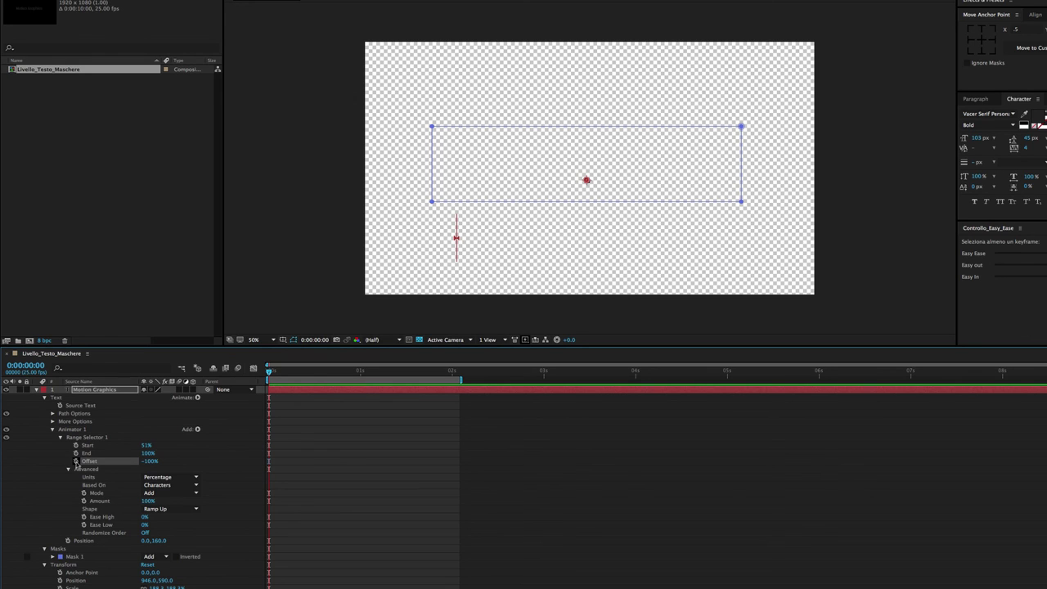
left_click(76, 463)
left_click(290, 373)
left_click_drag(291, 373, 412, 373)
left_click_drag(150, 461, 273, 467)
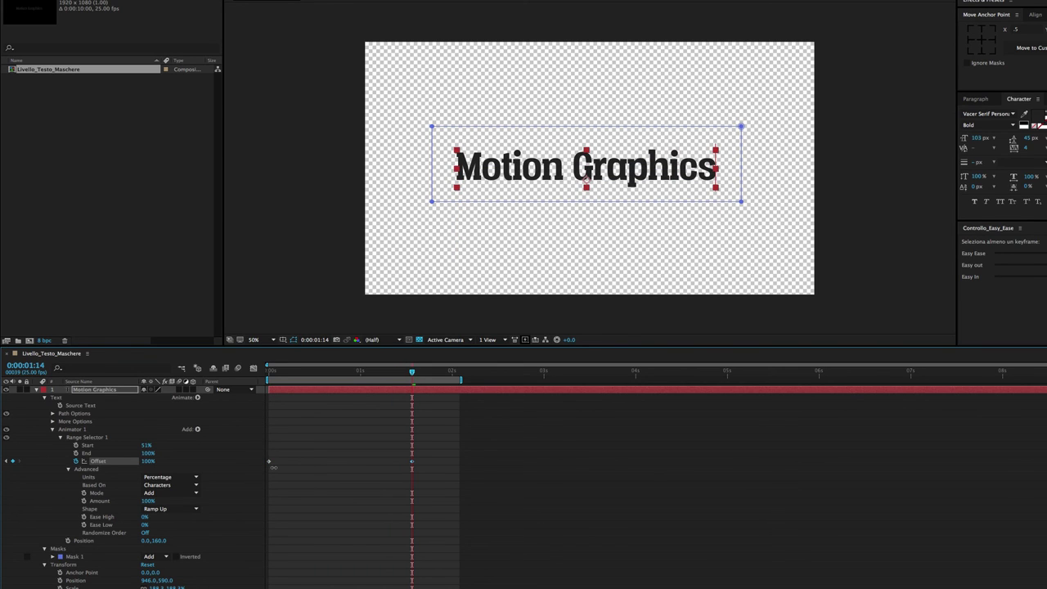
key("space")
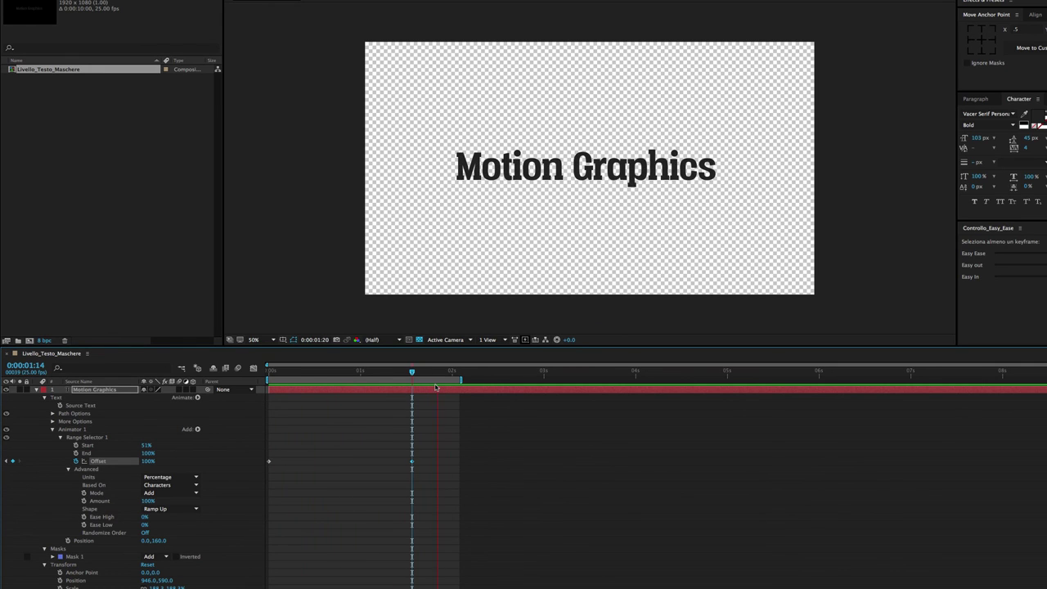
left_click(438, 373)
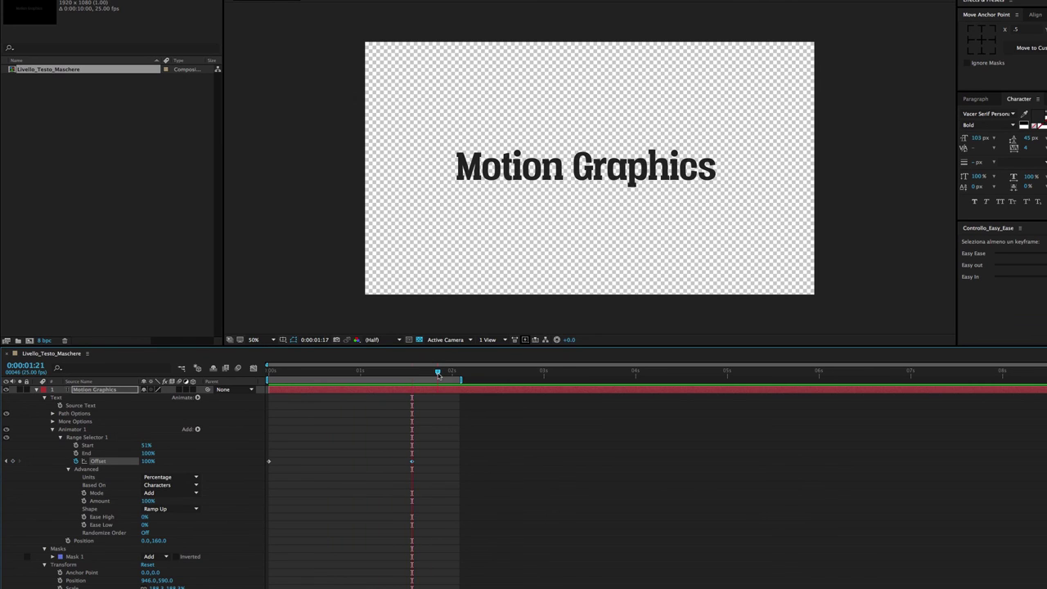